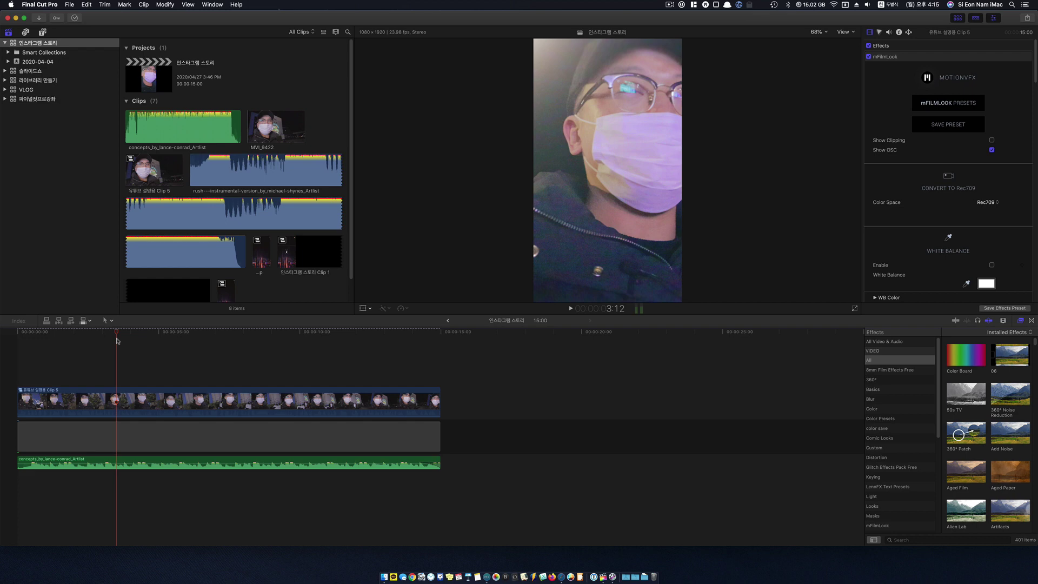
# Start a new project in the 인스타그램 스토리 library and name it 세로 영상
pyautogui.click(57, 47)
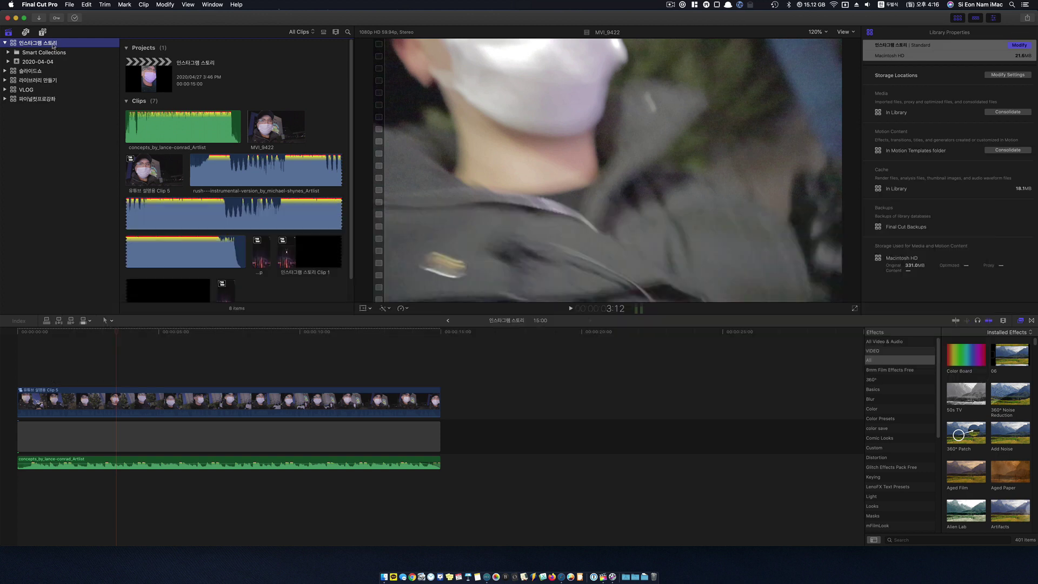
pyautogui.rightClick(53, 46)
pyautogui.click(81, 55)
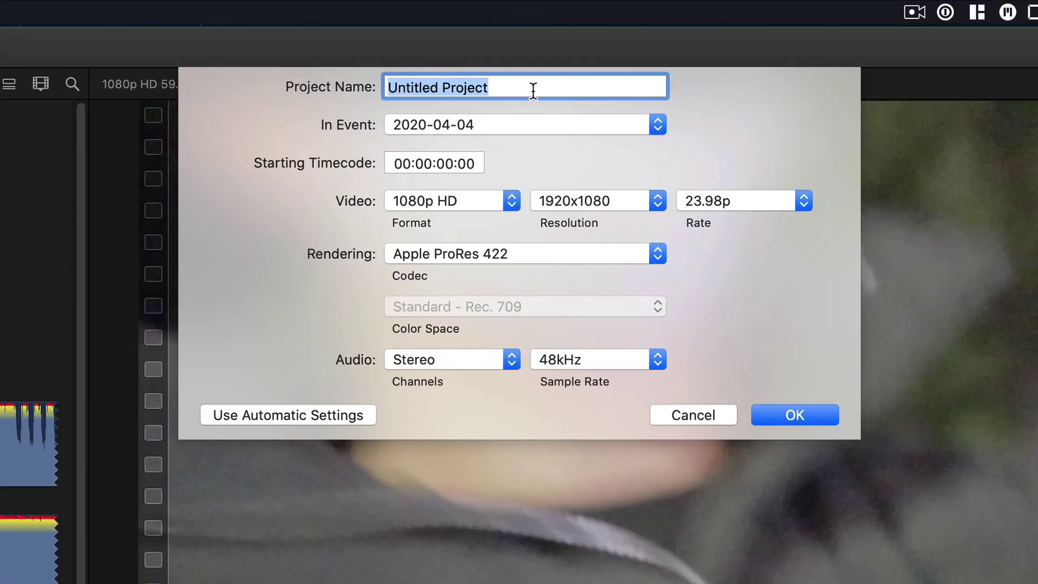
pyautogui.write('세')
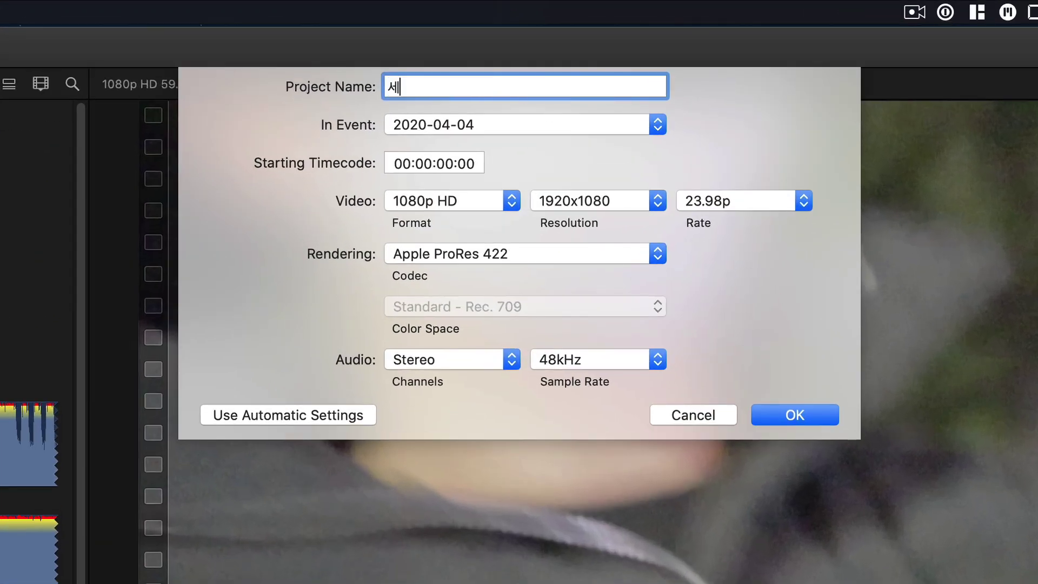
pyautogui.write('로 여ㅇ상')
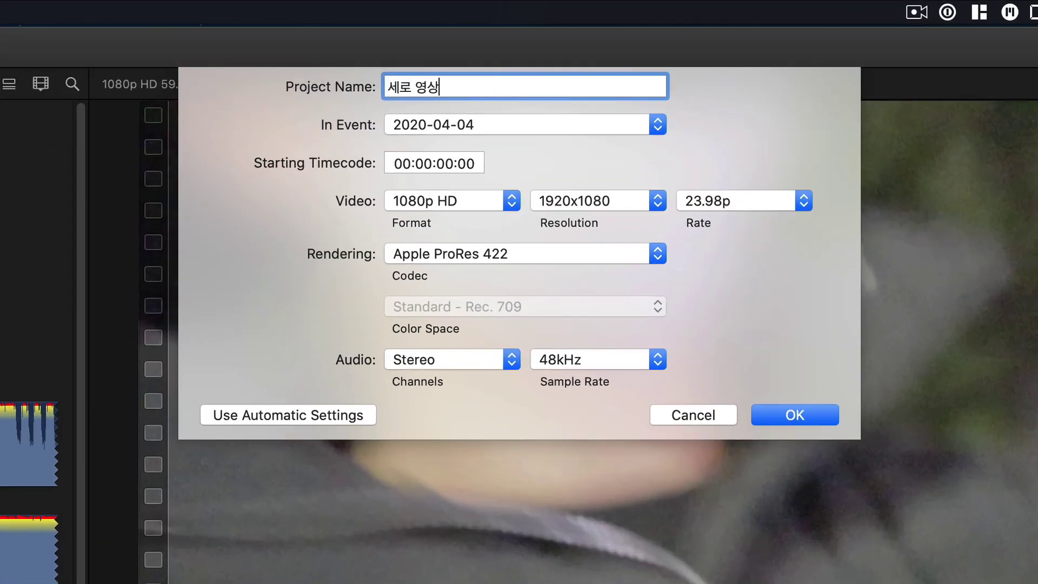
# Give the project a custom 1080 x 1920 video format at 23.98p and create it
pyautogui.click(456, 199)
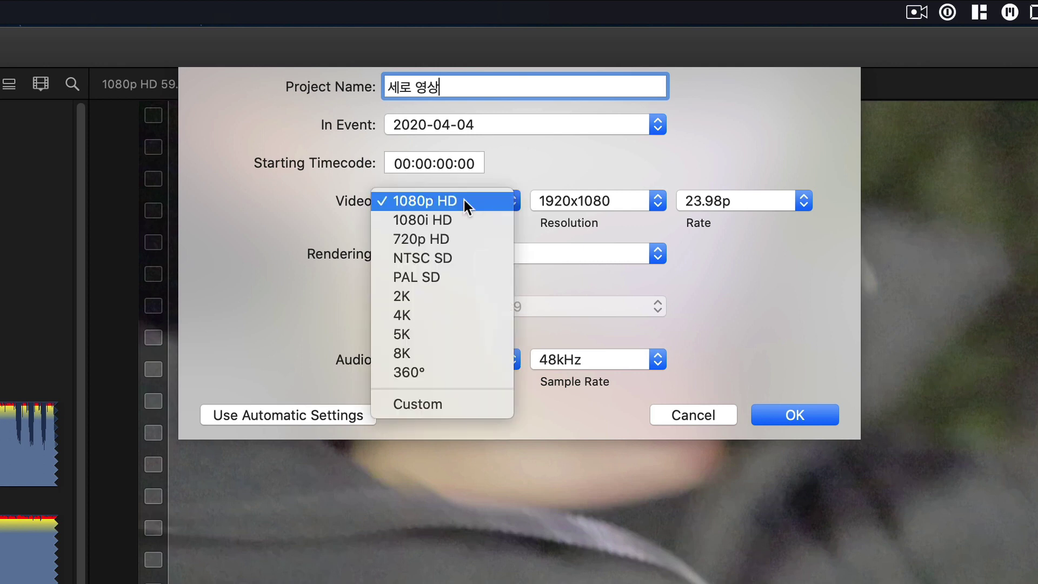
pyautogui.click(452, 410)
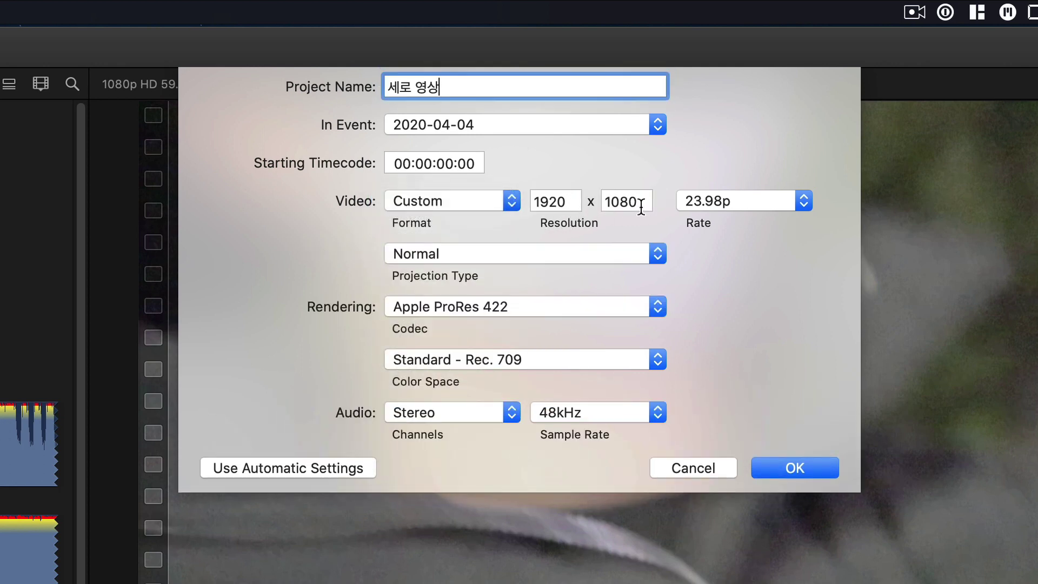
pyautogui.doubleClick(568, 202)
pyautogui.write('1080')
pyautogui.press('Tab')
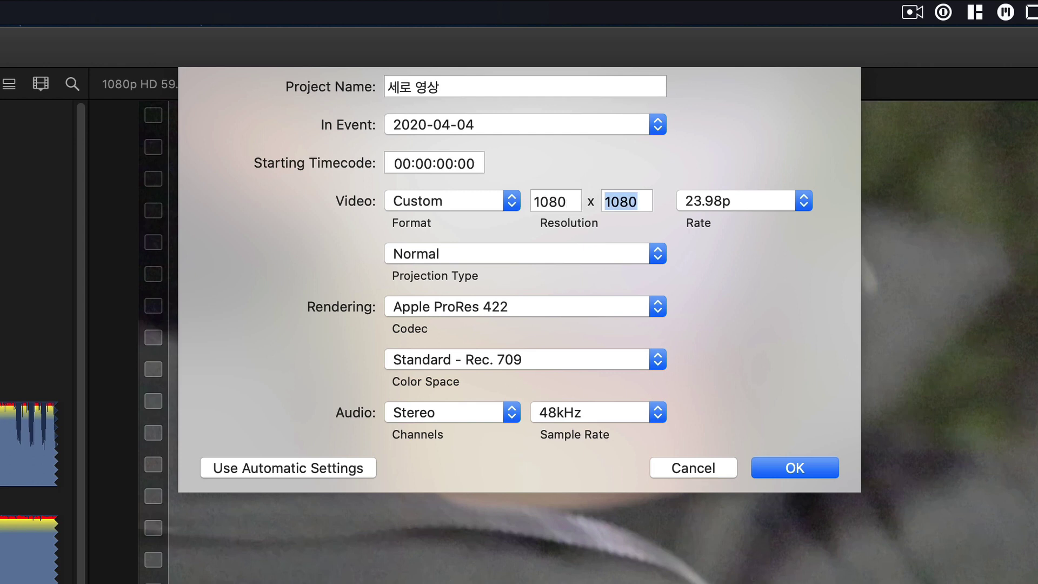
pyautogui.write('1920')
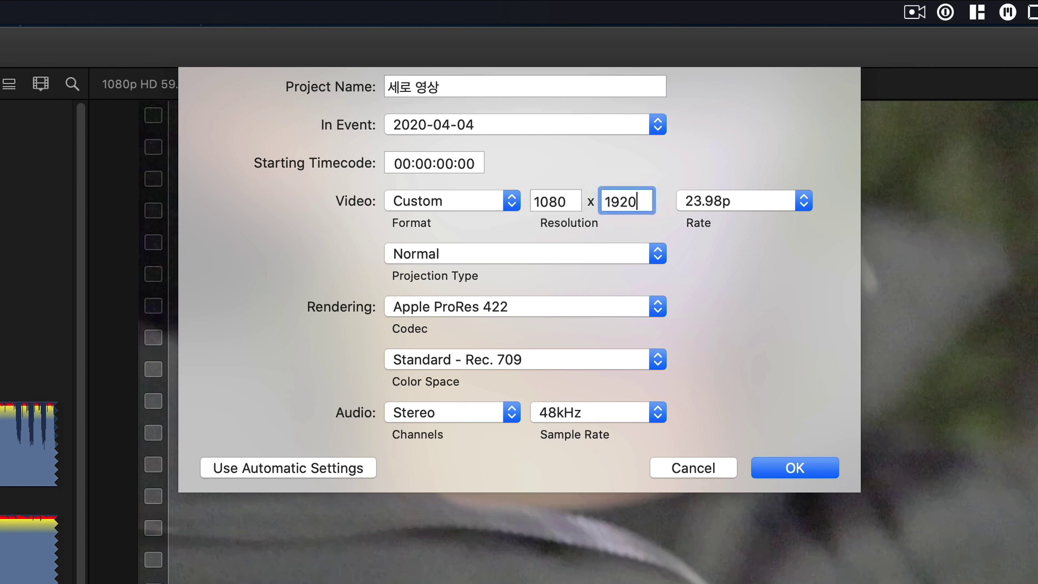
pyautogui.click(725, 199)
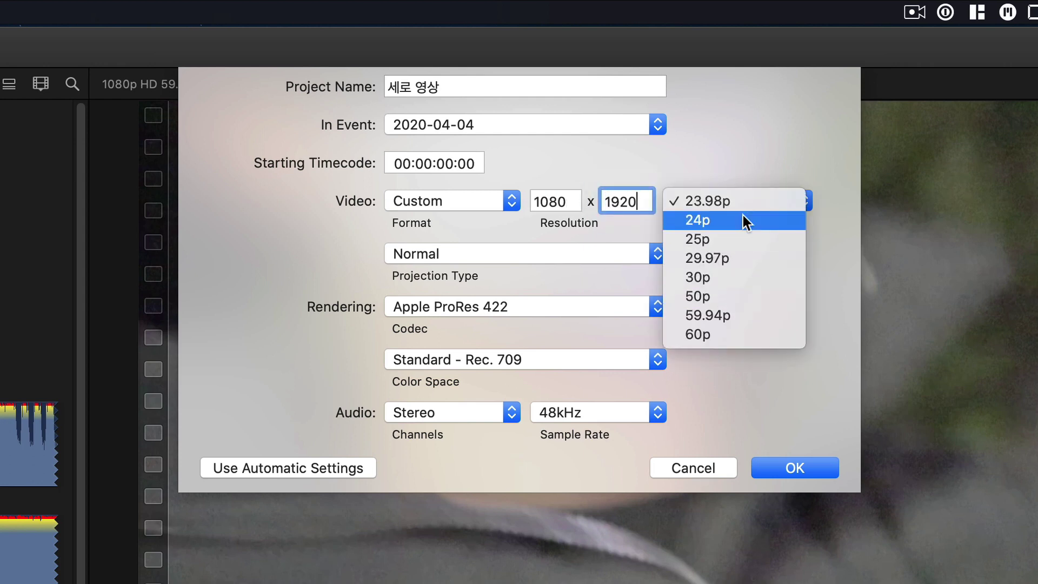
pyautogui.click(750, 200)
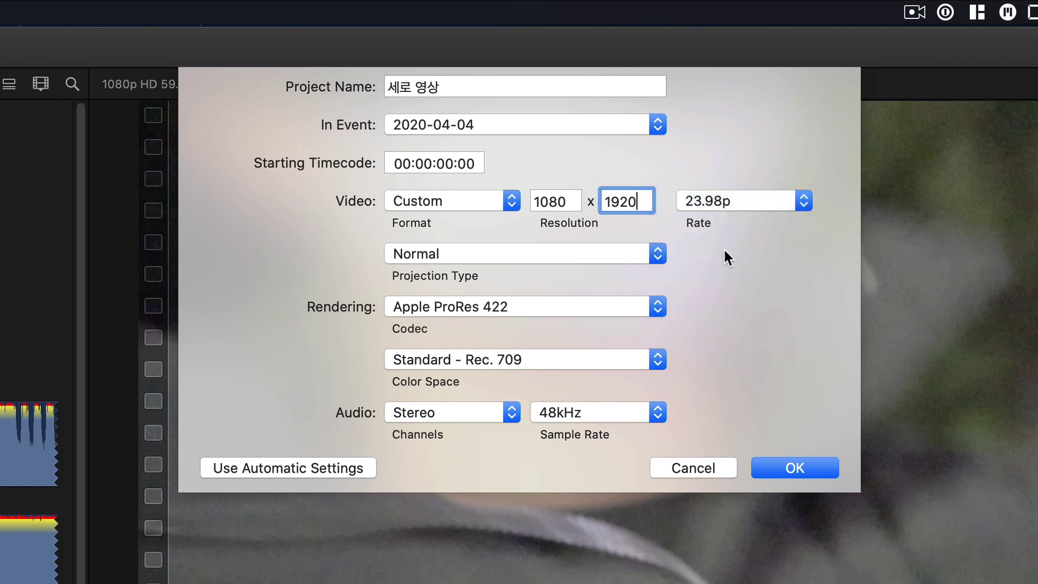
pyautogui.click(807, 467)
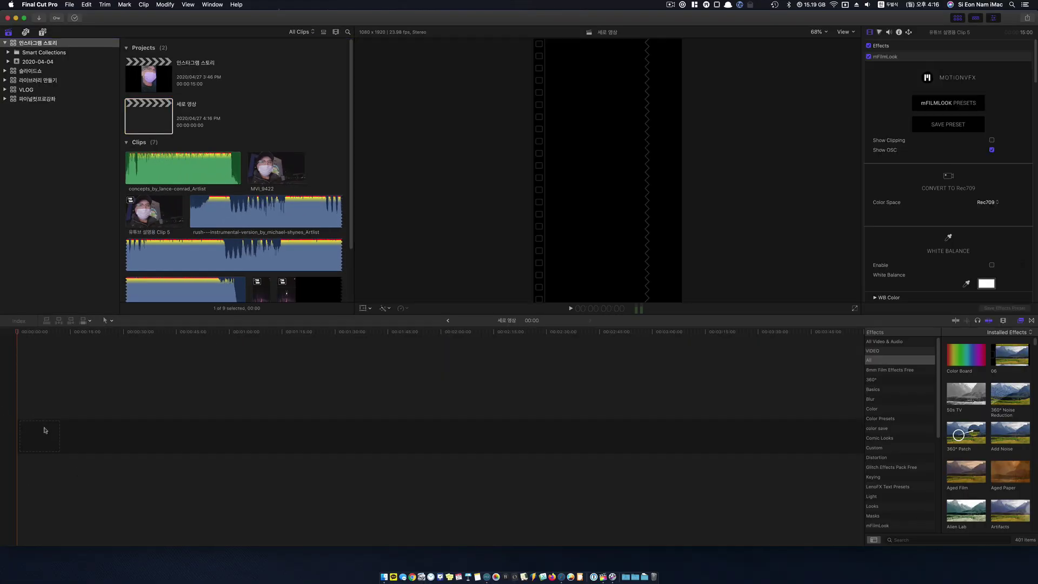
# Place the MVI_9422 clip at the start of the timeline and scale it to 319 % to fill the vertical frame
pyautogui.moveTo(44, 430); pyautogui.dragTo(45, 430)
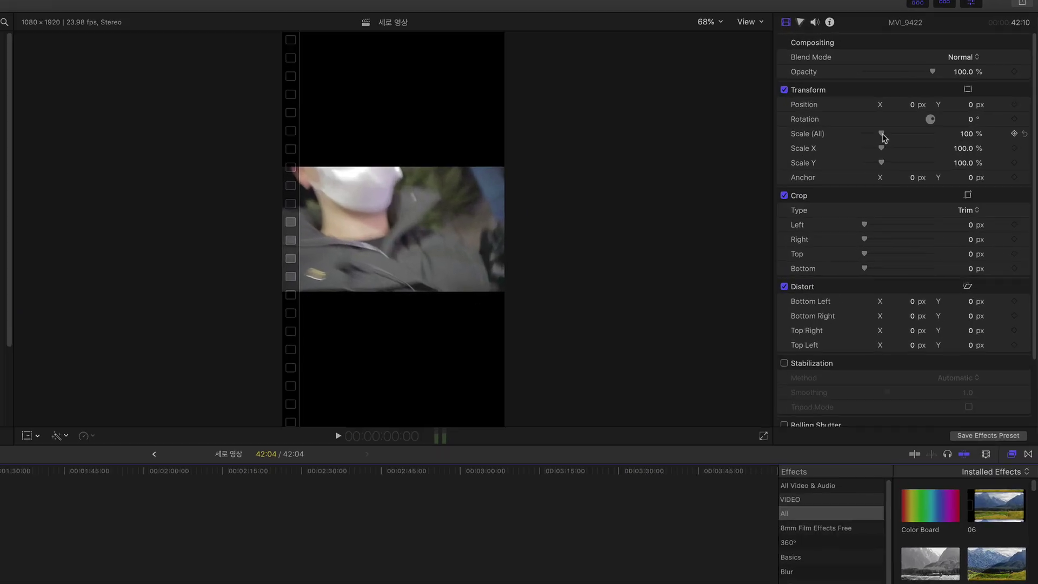
pyautogui.moveTo(933, 106); pyautogui.dragTo(942, 107)
pyautogui.moveTo(865, 156); pyautogui.dragTo(891, 158)
# Reduce the viewer zoom to 50% and inspect how far the clip extends beyond the frame with the on-screen transform controls
pyautogui.click(629, 17)
pyautogui.click(649, 76)
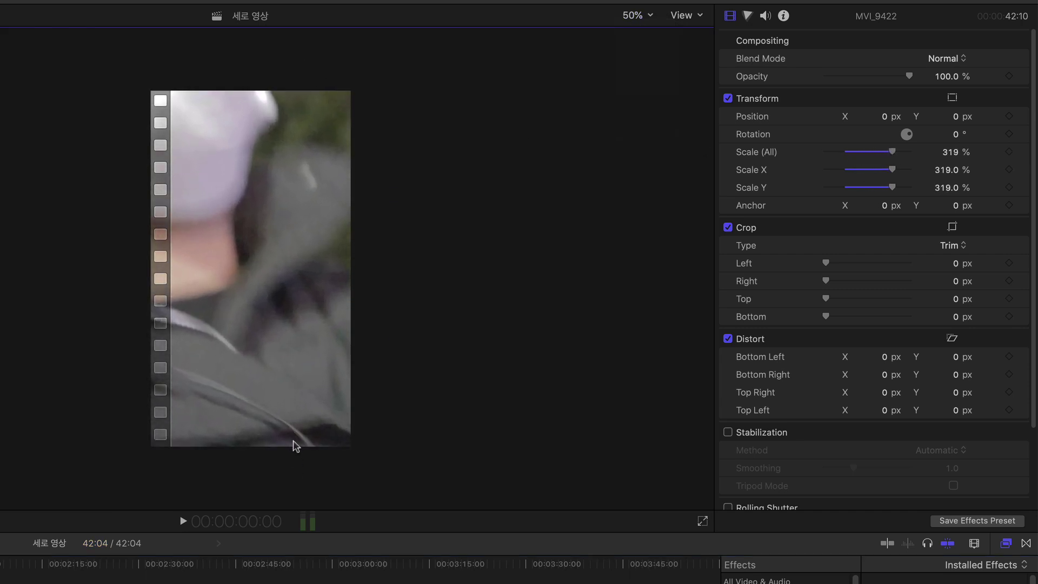
pyautogui.hotkey('shift', 't')
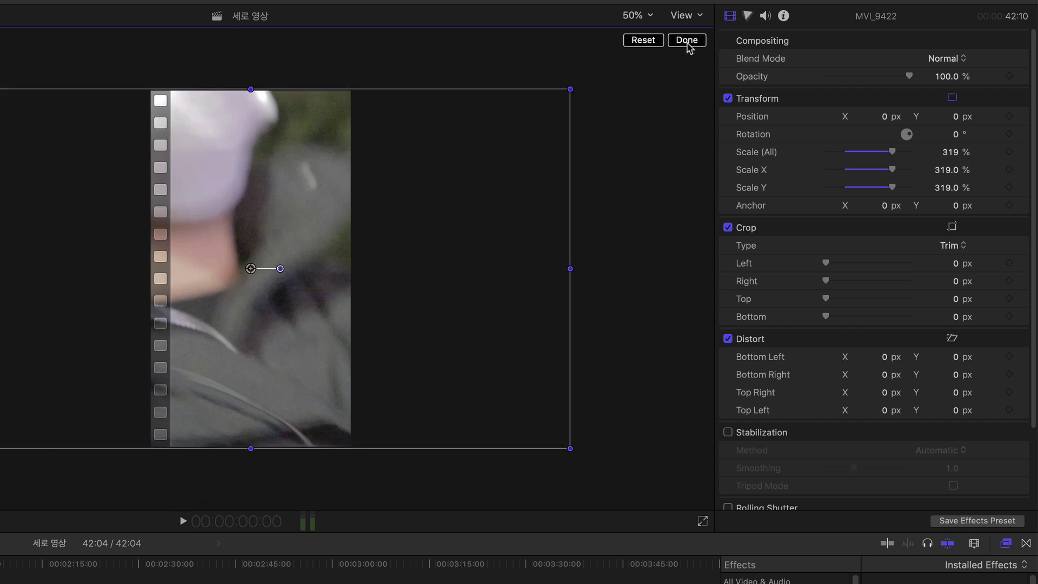
pyautogui.click(687, 42)
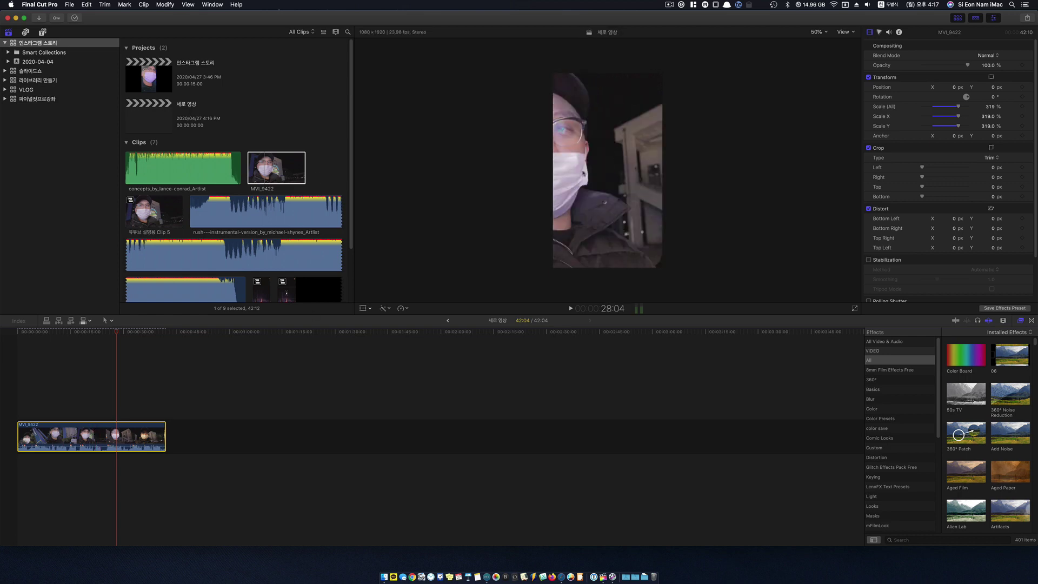
# Shift the clip horizontally to a Position X of 522 px so the face sits within the vertical frame
pyautogui.click(97, 332)
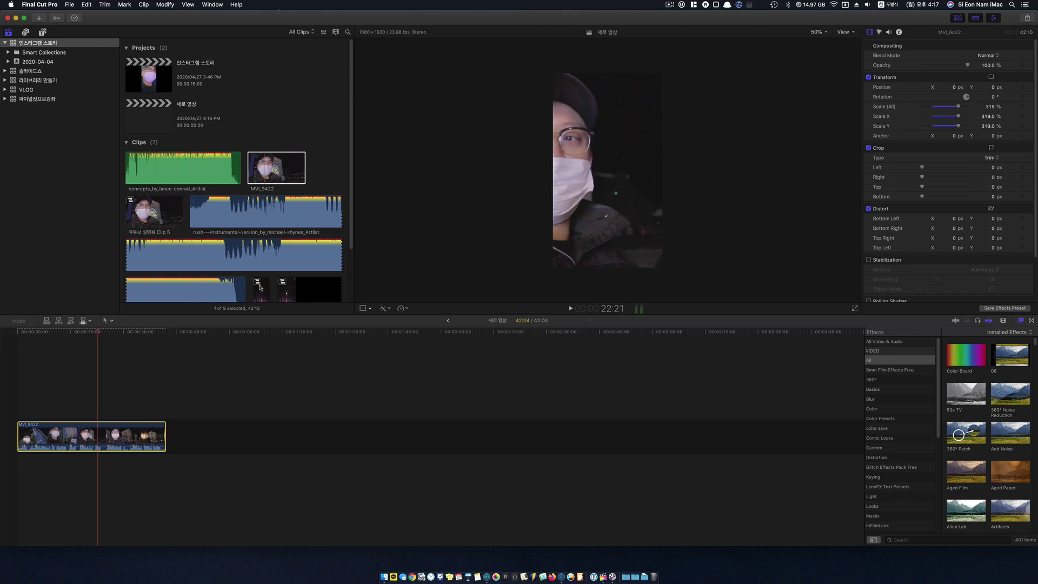
pyautogui.click(992, 96)
pyautogui.click(954, 87)
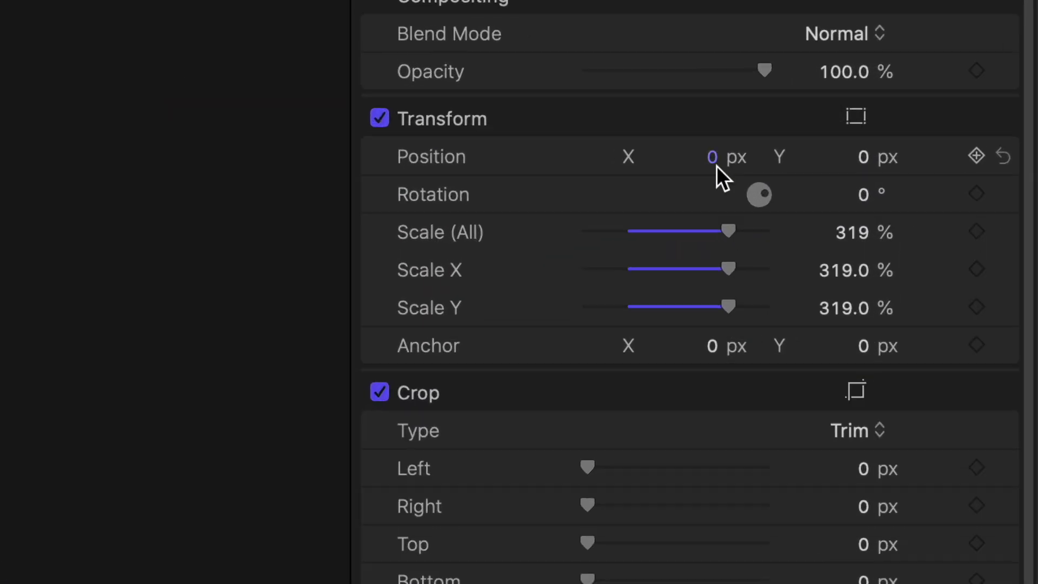
pyautogui.moveTo(712, 155); pyautogui.dragTo(811, 155)
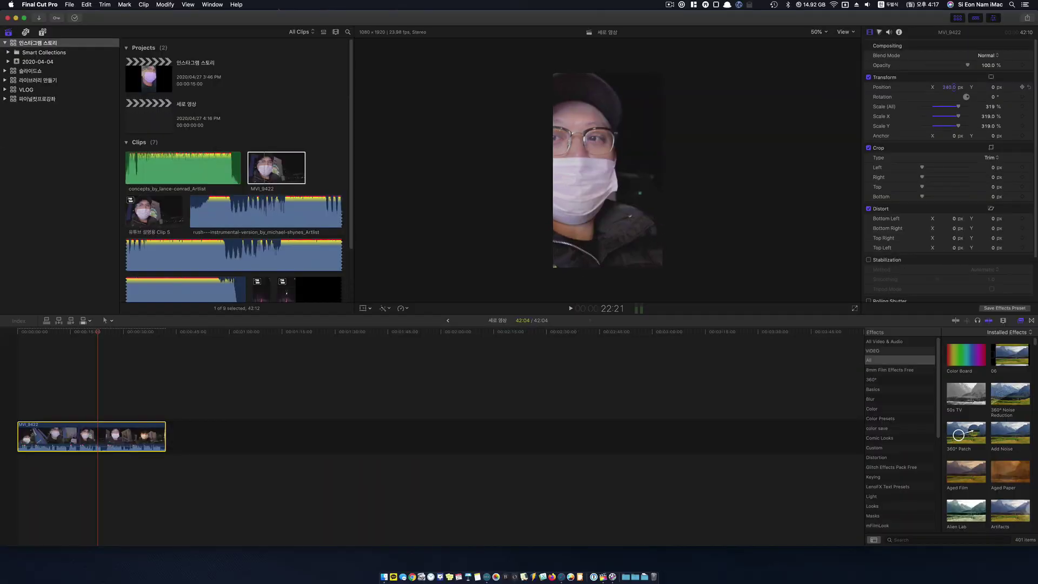
pyautogui.moveTo(949, 87); pyautogui.dragTo(973, 87)
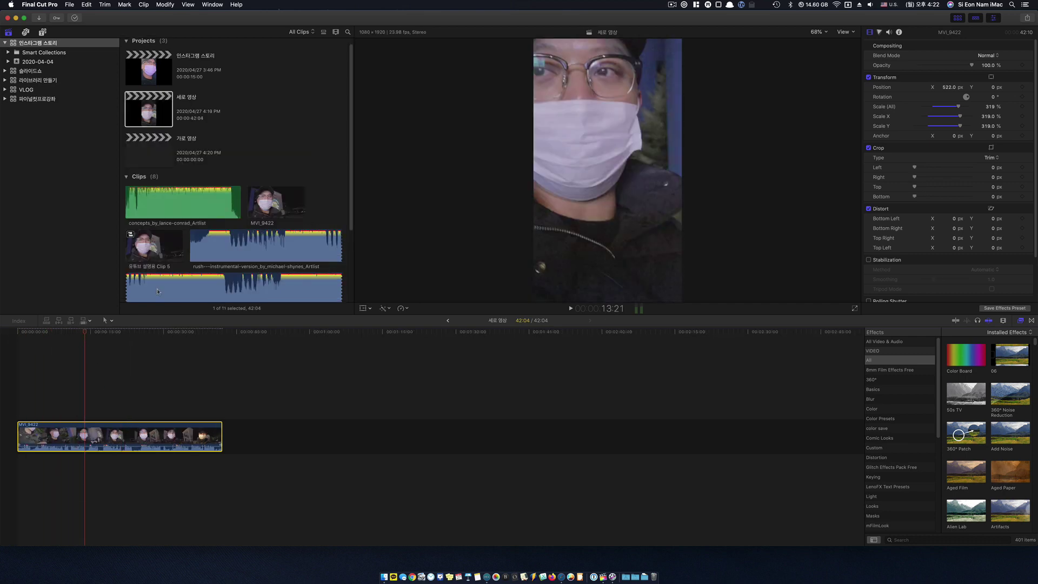
# Share the 세로 영상 project using the Youtube 1080p (10000) destination
pyautogui.click(1027, 17)
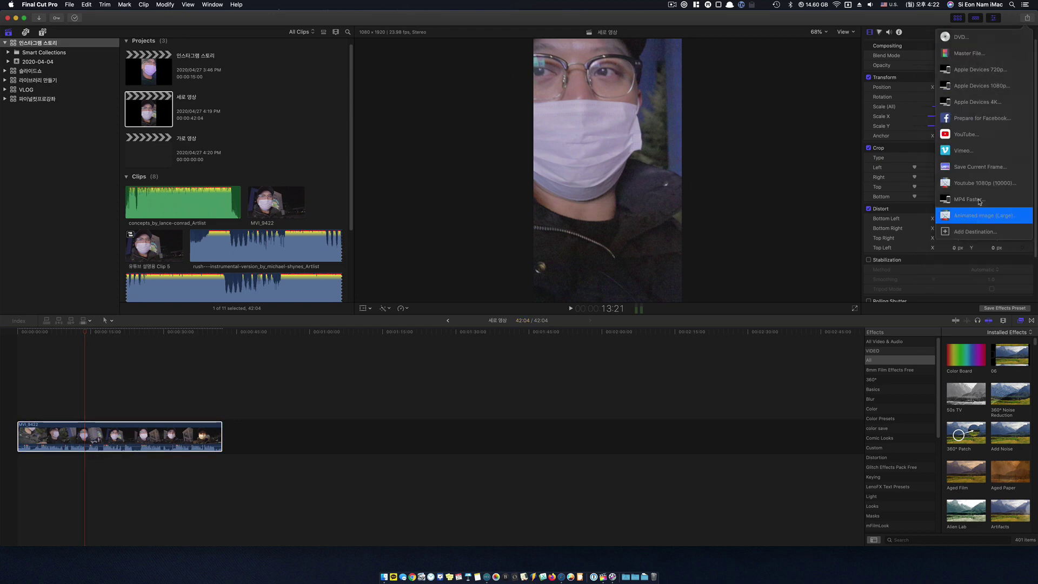
pyautogui.click(984, 183)
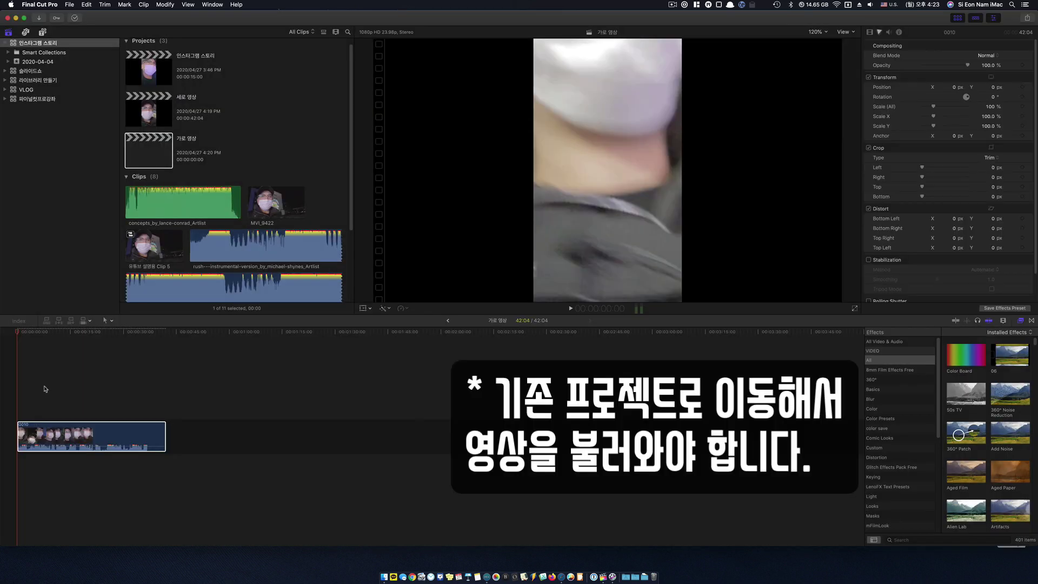
# Set the viewer zoom to 100% and play the 0010 clip in the 가로 영상 project
pyautogui.click(823, 31)
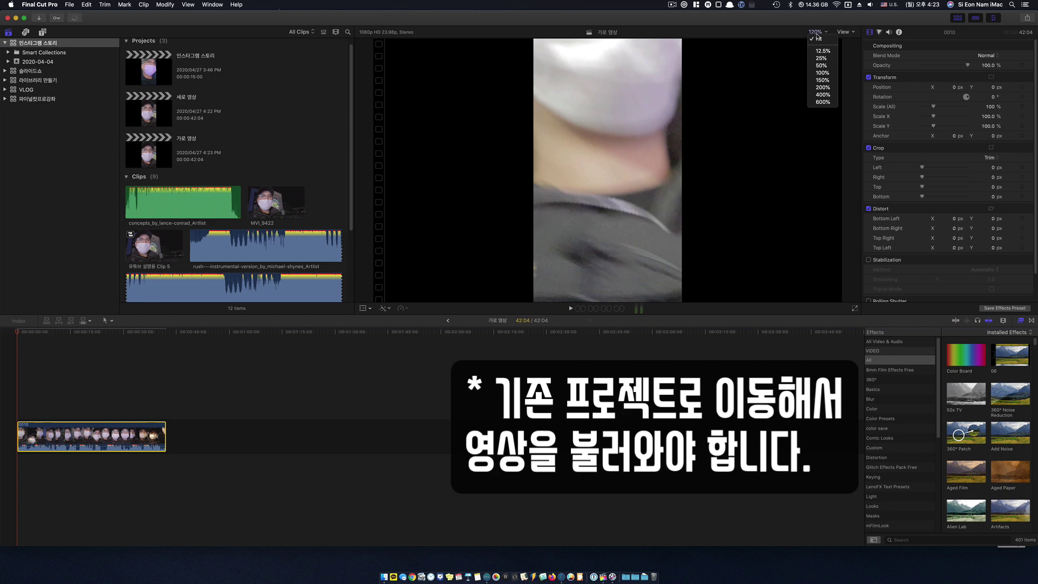
pyautogui.click(822, 68)
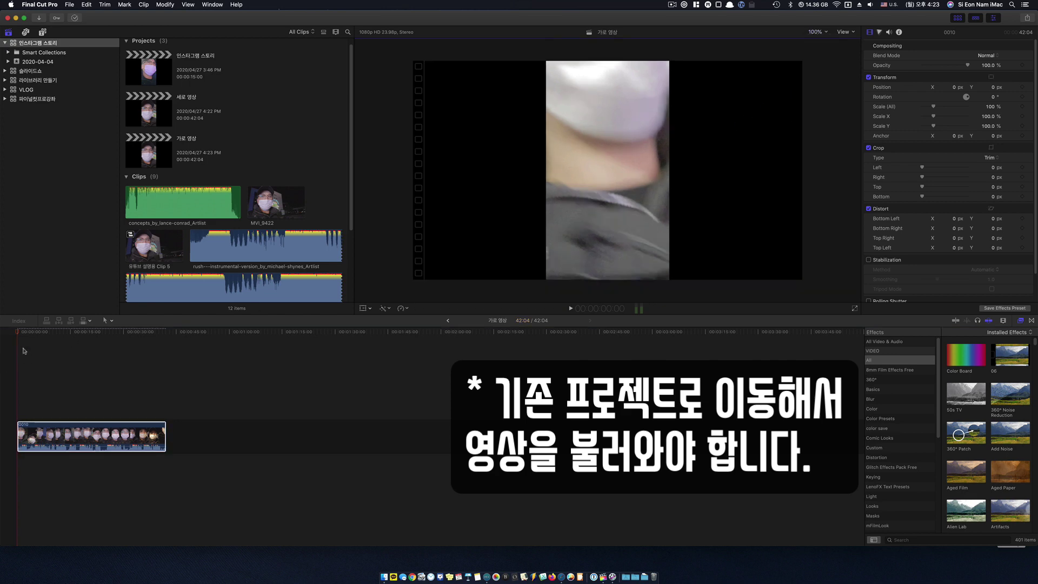
pyautogui.press('space')
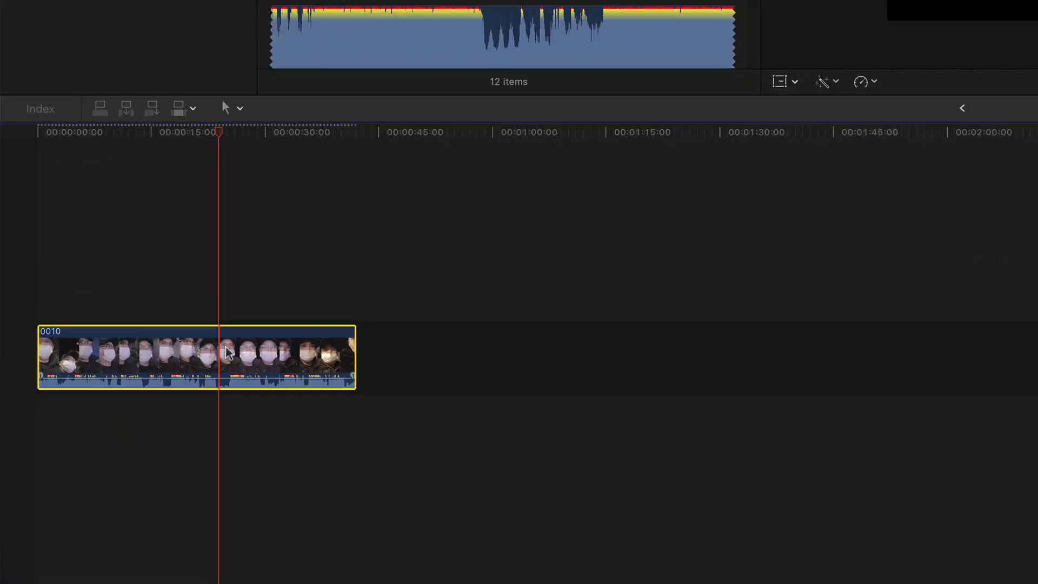
# Duplicate the 0010 clip onto the layer above and scale the lower copy to 322 %
pyautogui.moveTo(225, 356); pyautogui.dragTo(224, 232)
pyautogui.moveTo(330, 101); pyautogui.dragTo(330, 103)
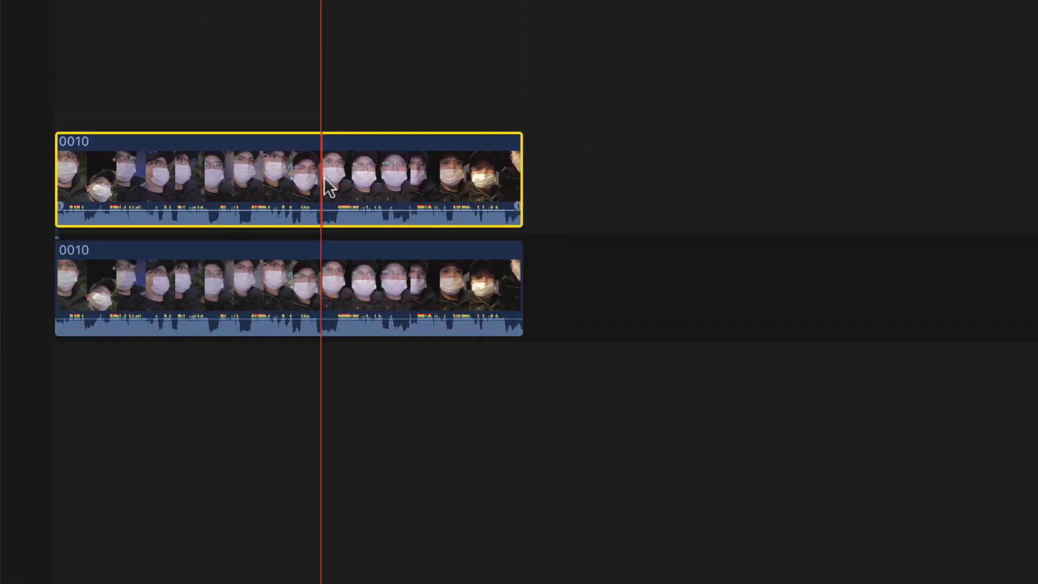
pyautogui.click(345, 298)
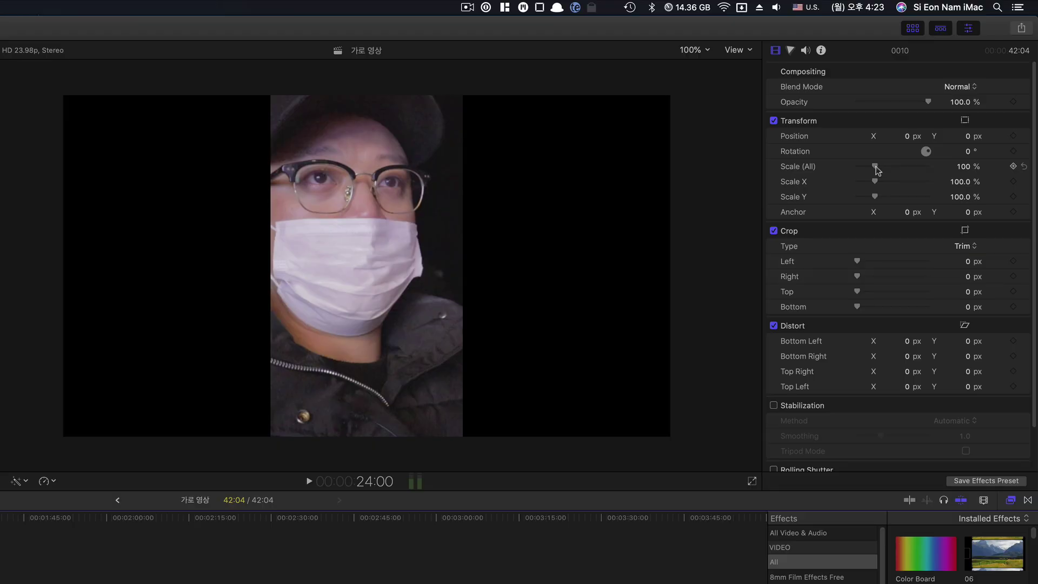
pyautogui.moveTo(874, 167); pyautogui.dragTo(915, 168)
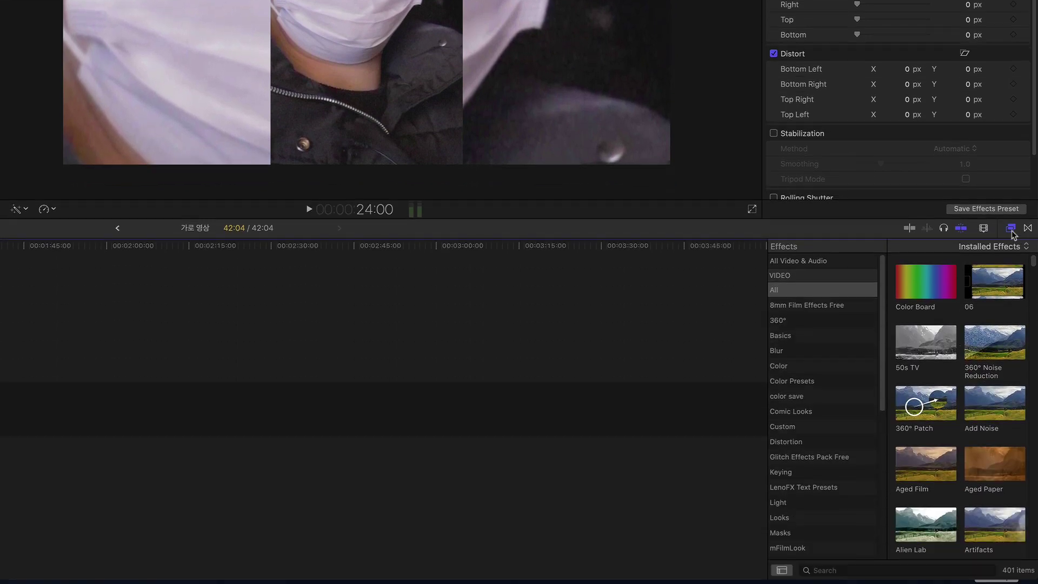
# Search the effects for "ga", apply Gaussian to the lower clip and set its opacity to 49.57 %
pyautogui.click(844, 570)
pyautogui.write('ga')
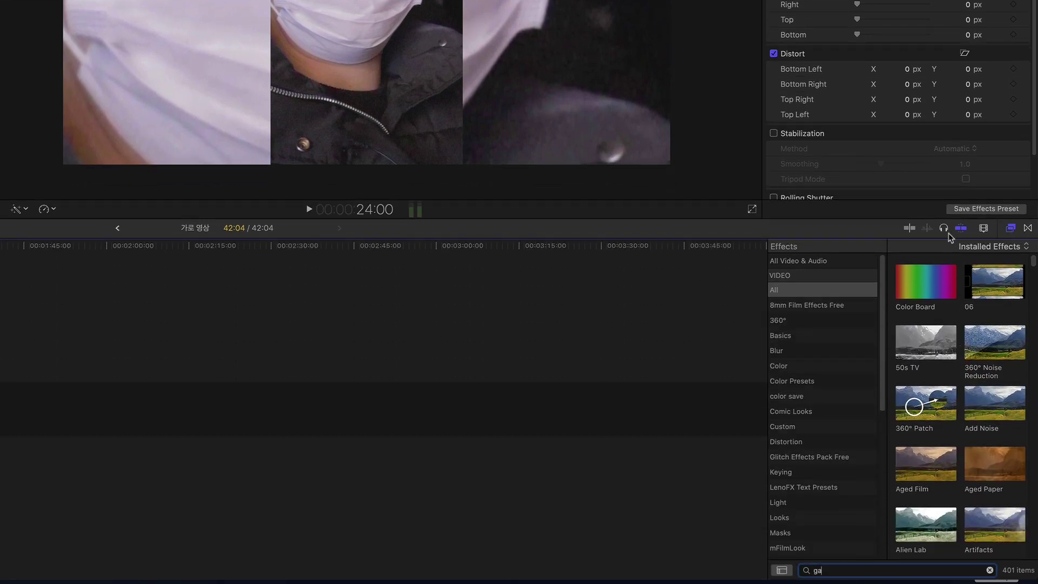
pyautogui.click(926, 286)
pyautogui.moveTo(926, 285); pyautogui.dragTo(0, 405)
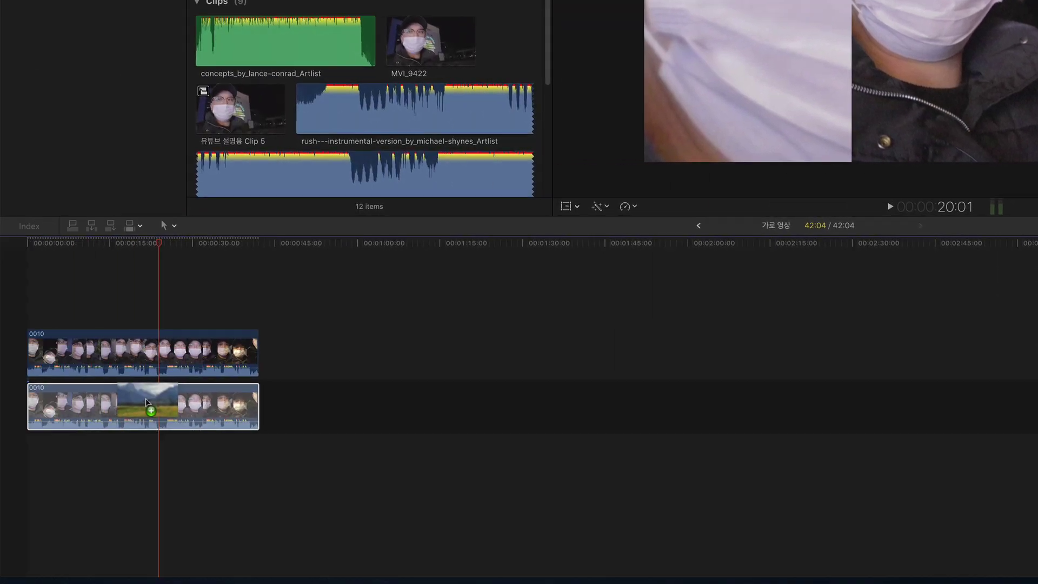
pyautogui.moveTo(146, 402); pyautogui.dragTo(147, 402)
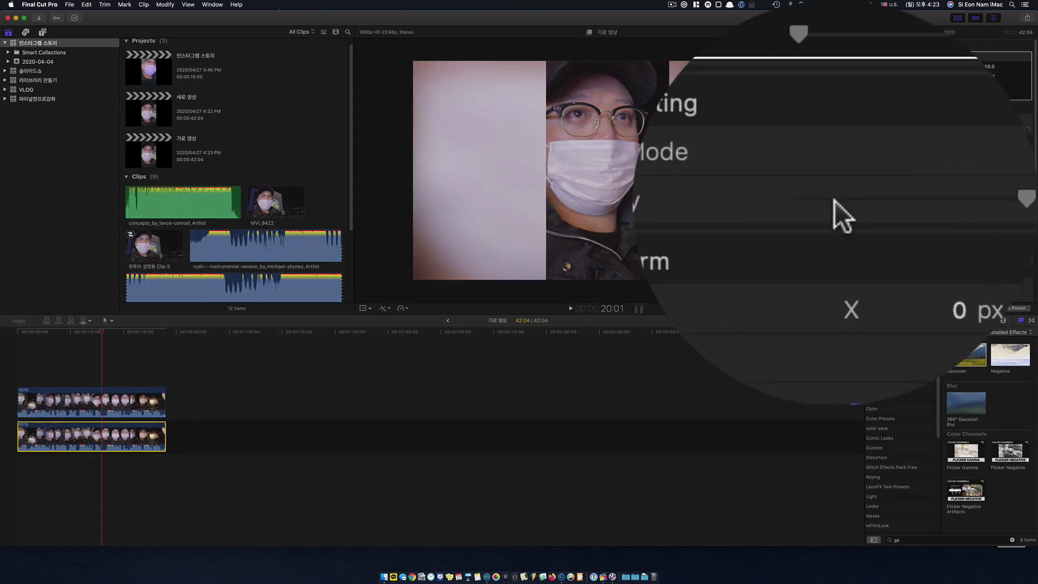
pyautogui.moveTo(836, 202); pyautogui.dragTo(834, 201)
pyautogui.moveTo(953, 129); pyautogui.dragTo(947, 129)
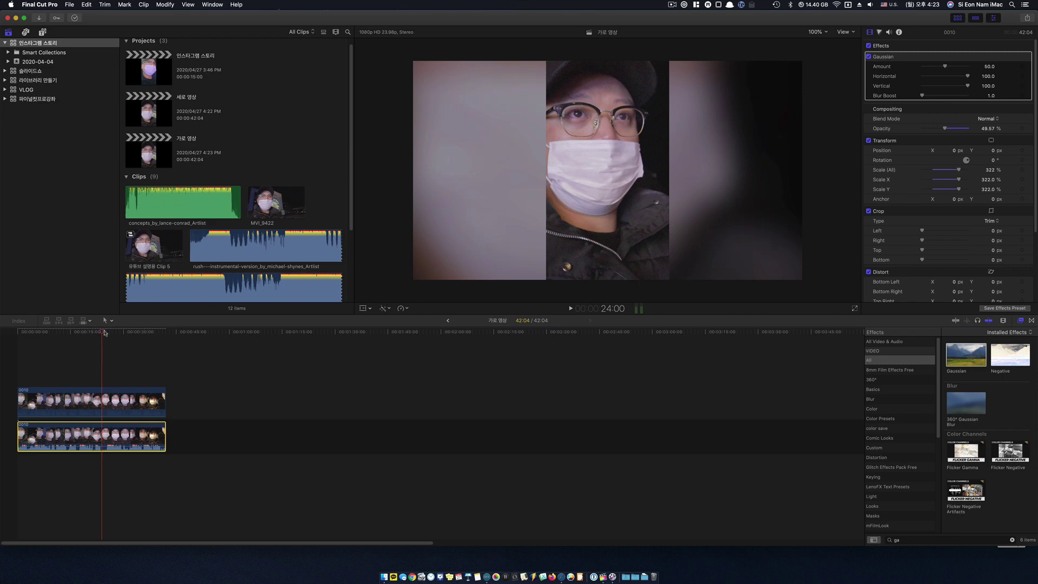
# Play the timeline from near its beginning to review the vertical clip over the blurred background
pyautogui.click(48, 332)
pyautogui.press('space')
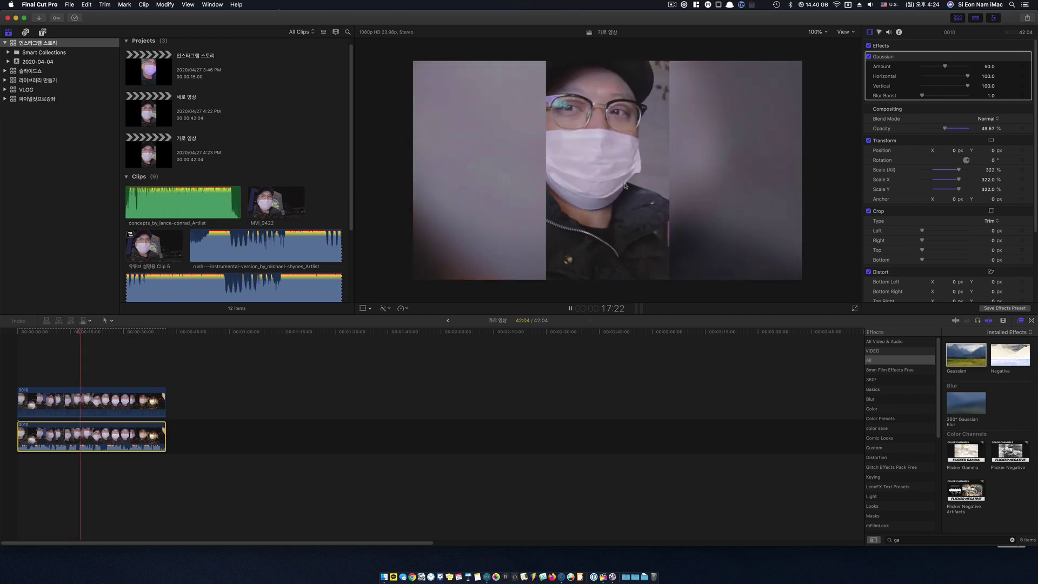
pyautogui.press('space')
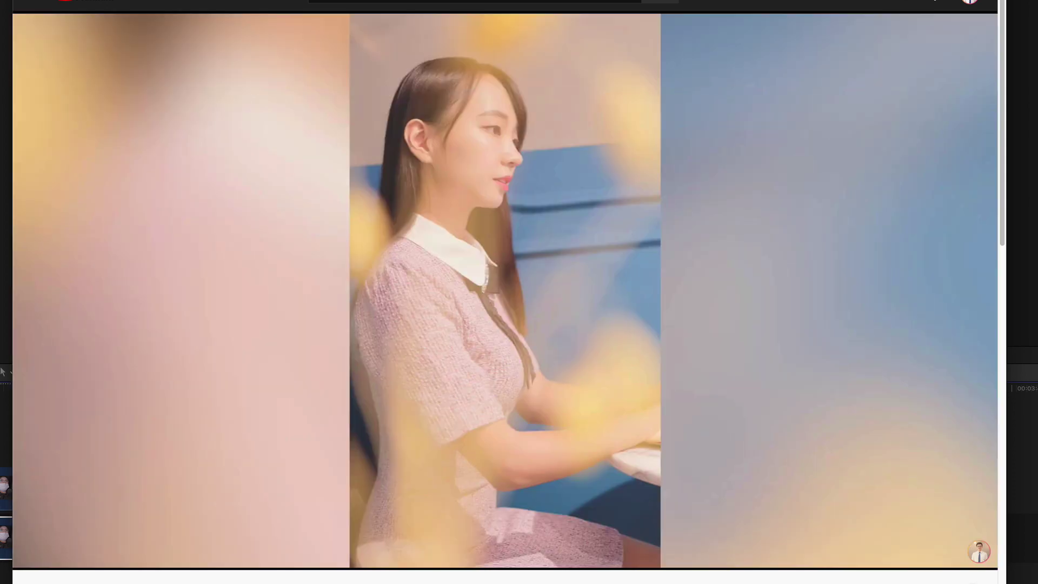
# Watch the example video with blurred side backgrounds on YouTube and pause it at 0:44
pyautogui.moveTo(582, 235)
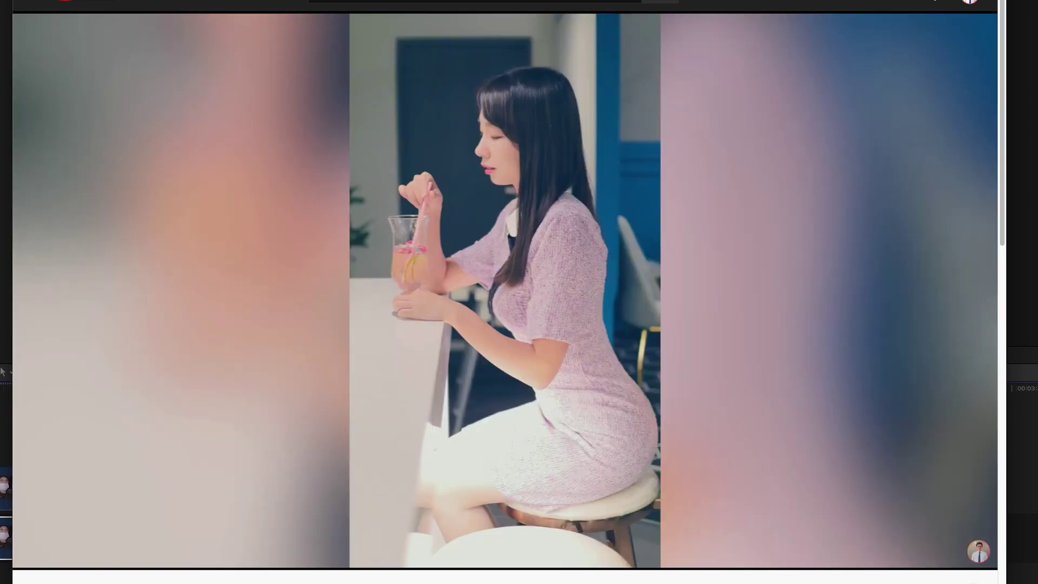
pyautogui.moveTo(419, 520)
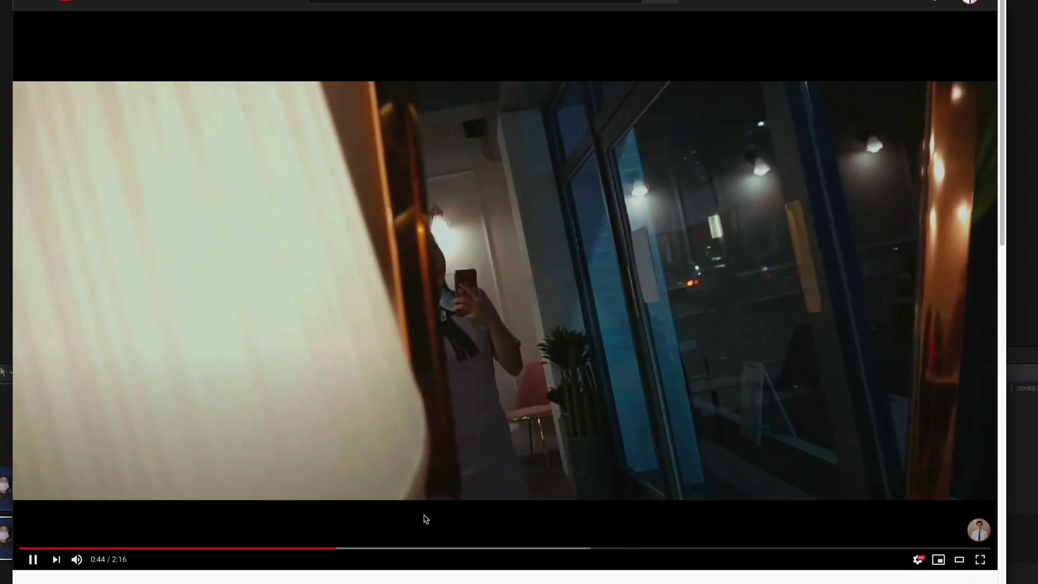
pyautogui.click(396, 521)
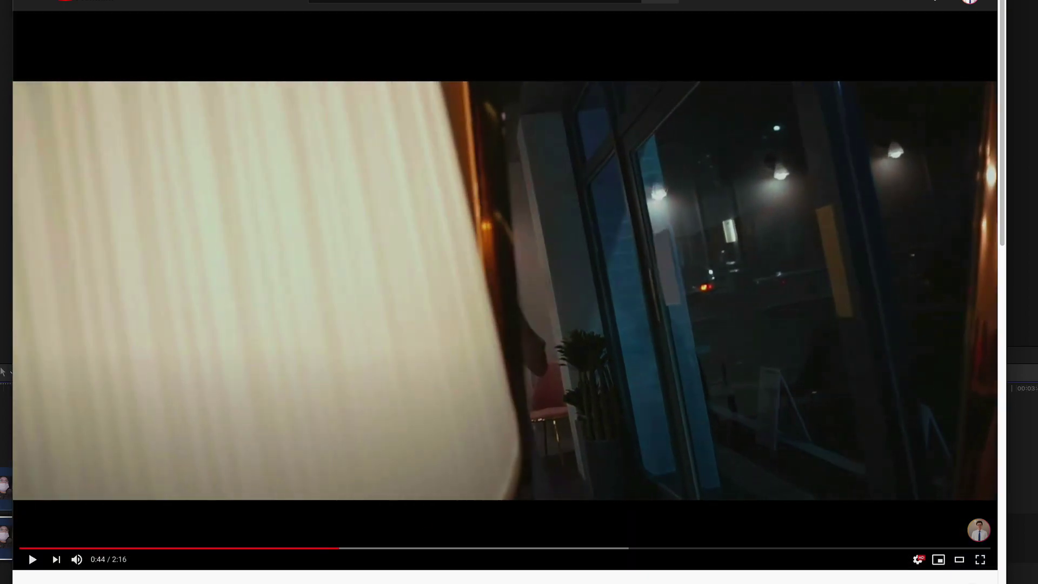